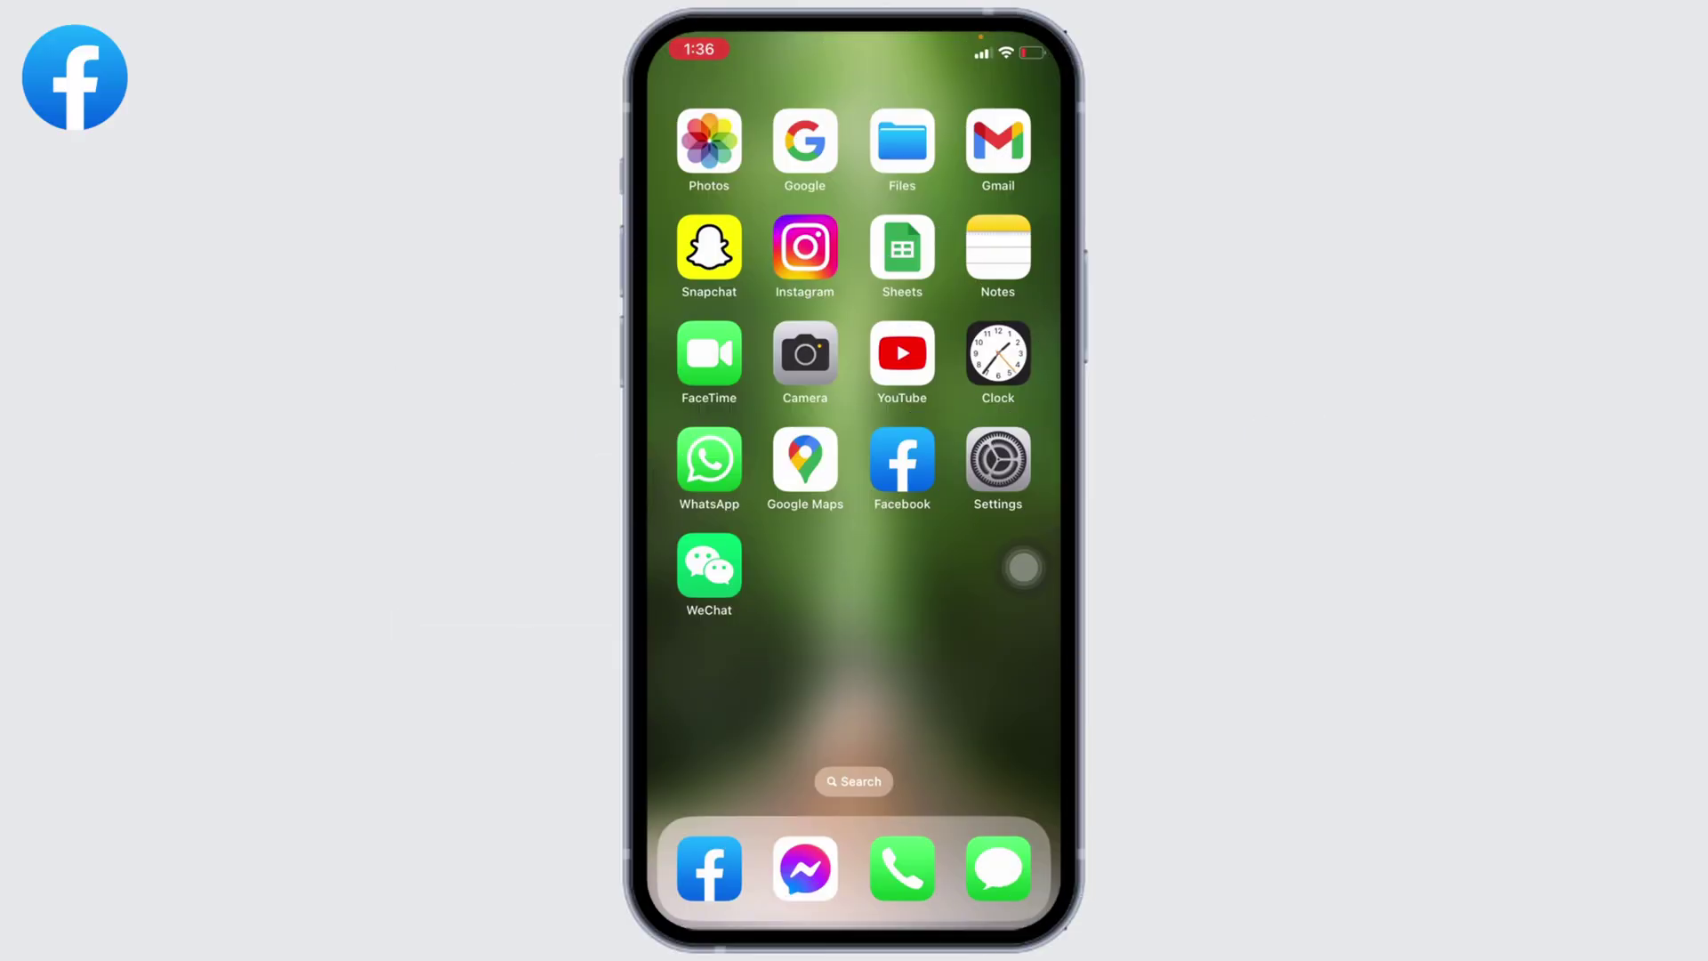
Step: Launch Facebook and open your own profile from the feed's profile picture
{"action": "left_click", "coordinate": [902, 461]}
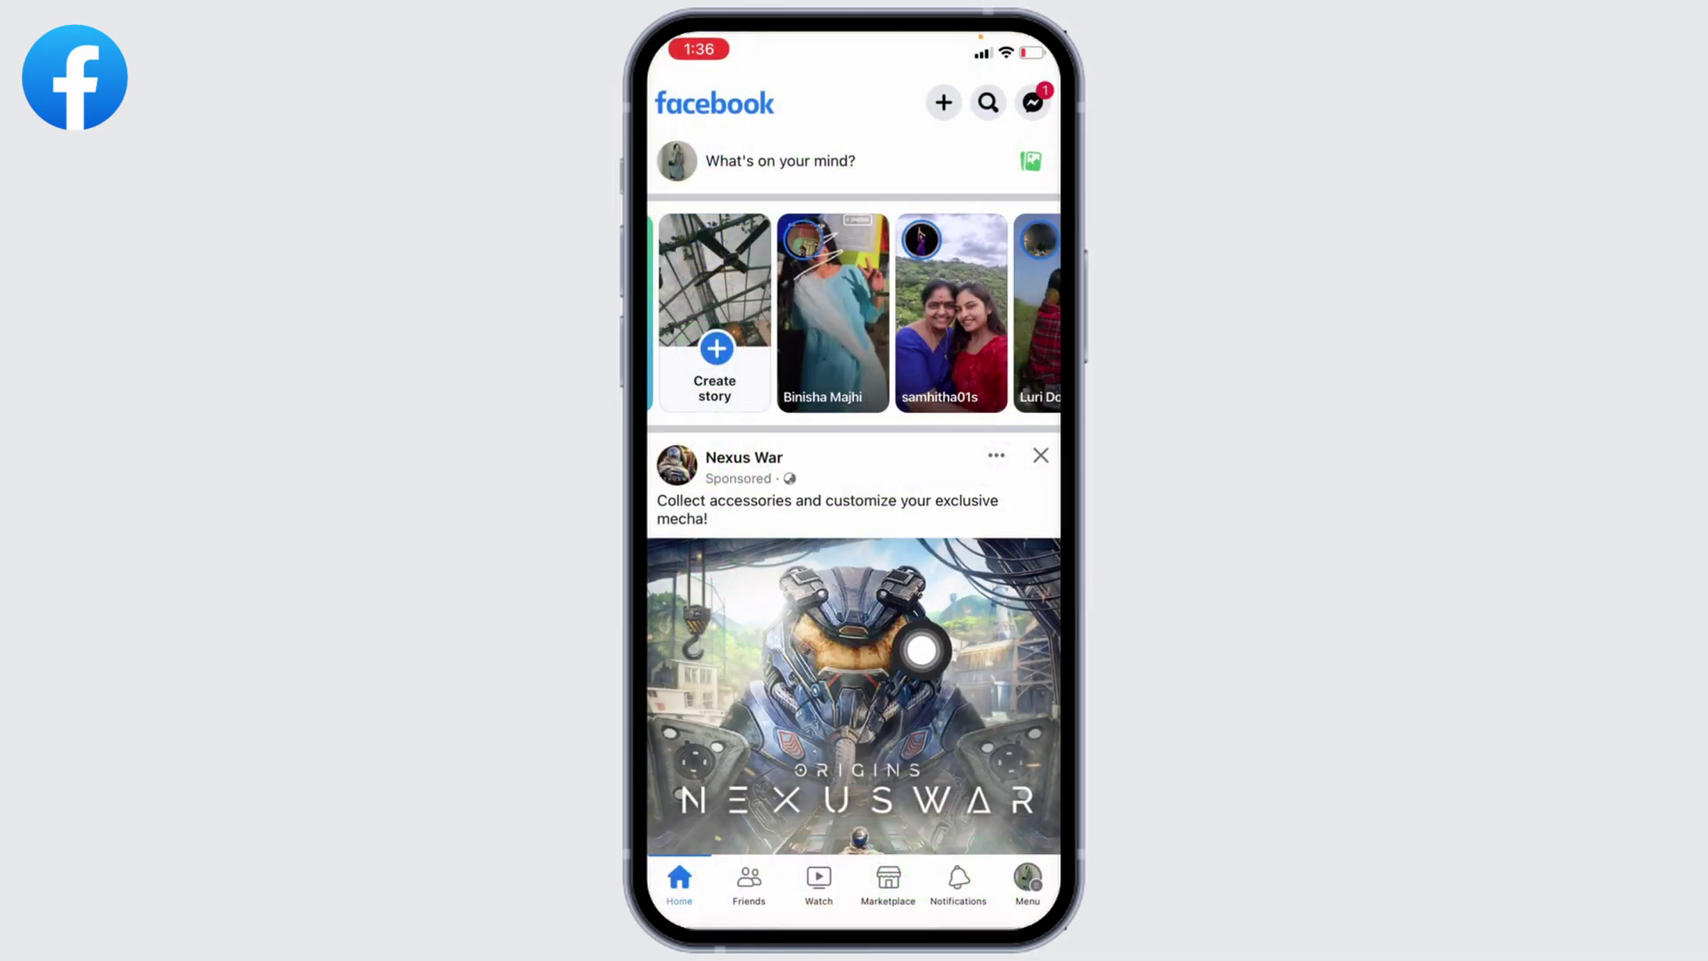
{"action": "left_click", "coordinate": [698, 162]}
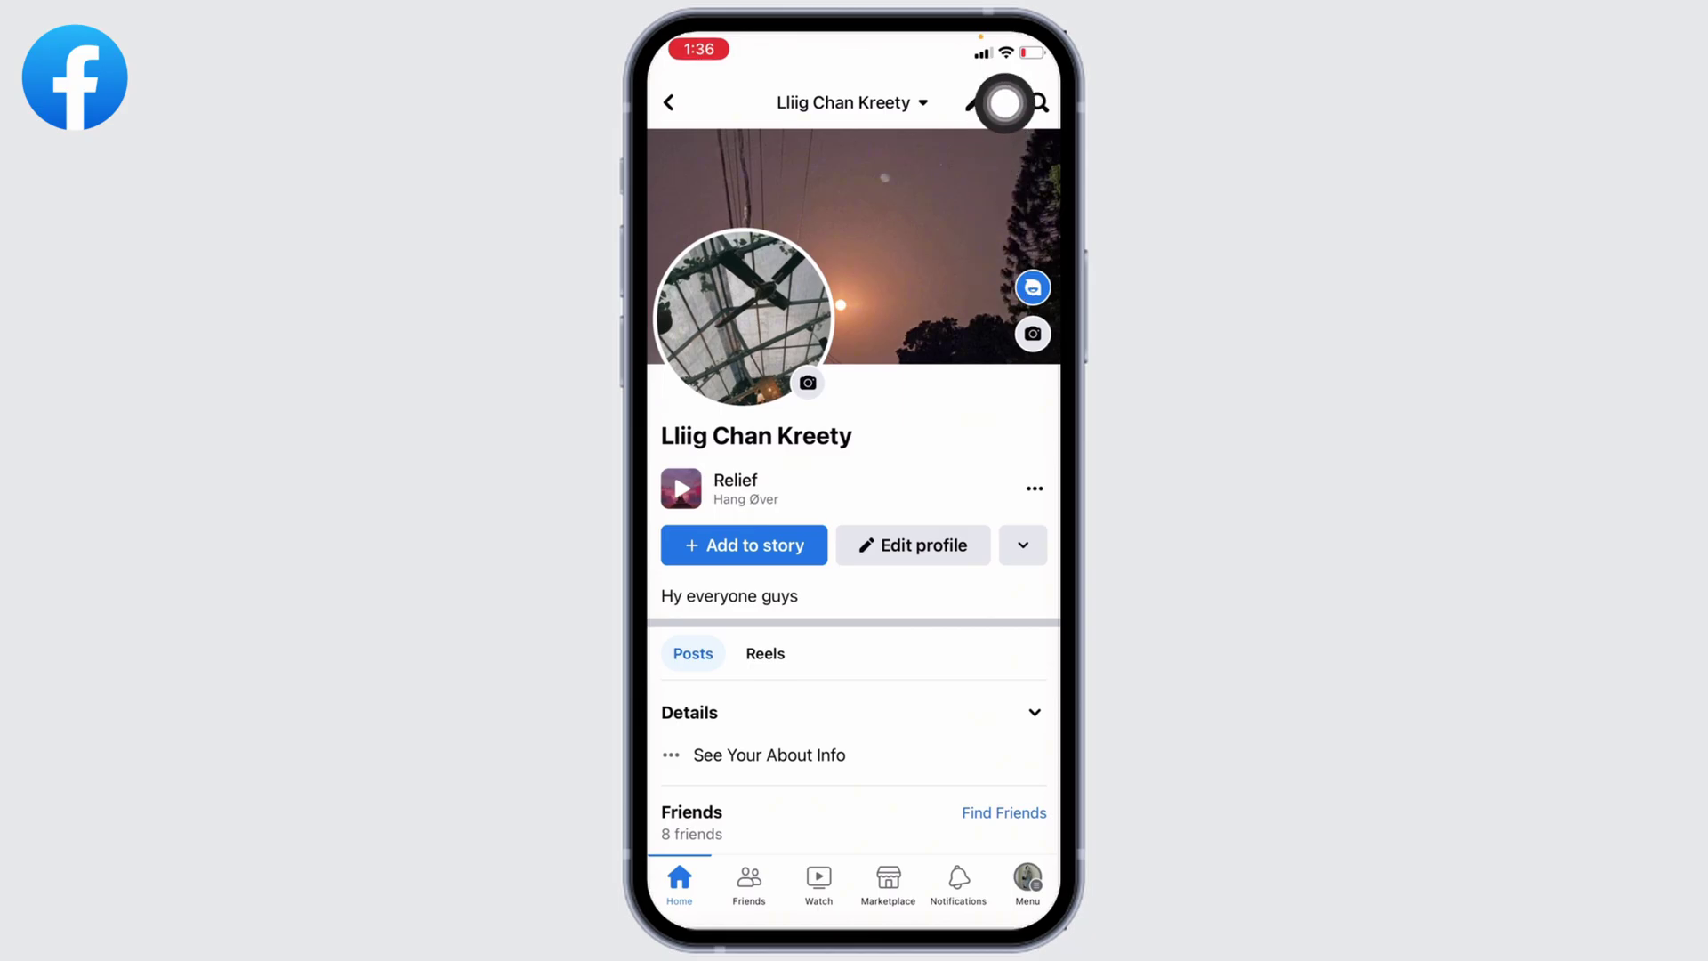
Step: Turn on professional mode from the profile menu, keeping the default post audience
{"action": "left_click", "coordinate": [1004, 103]}
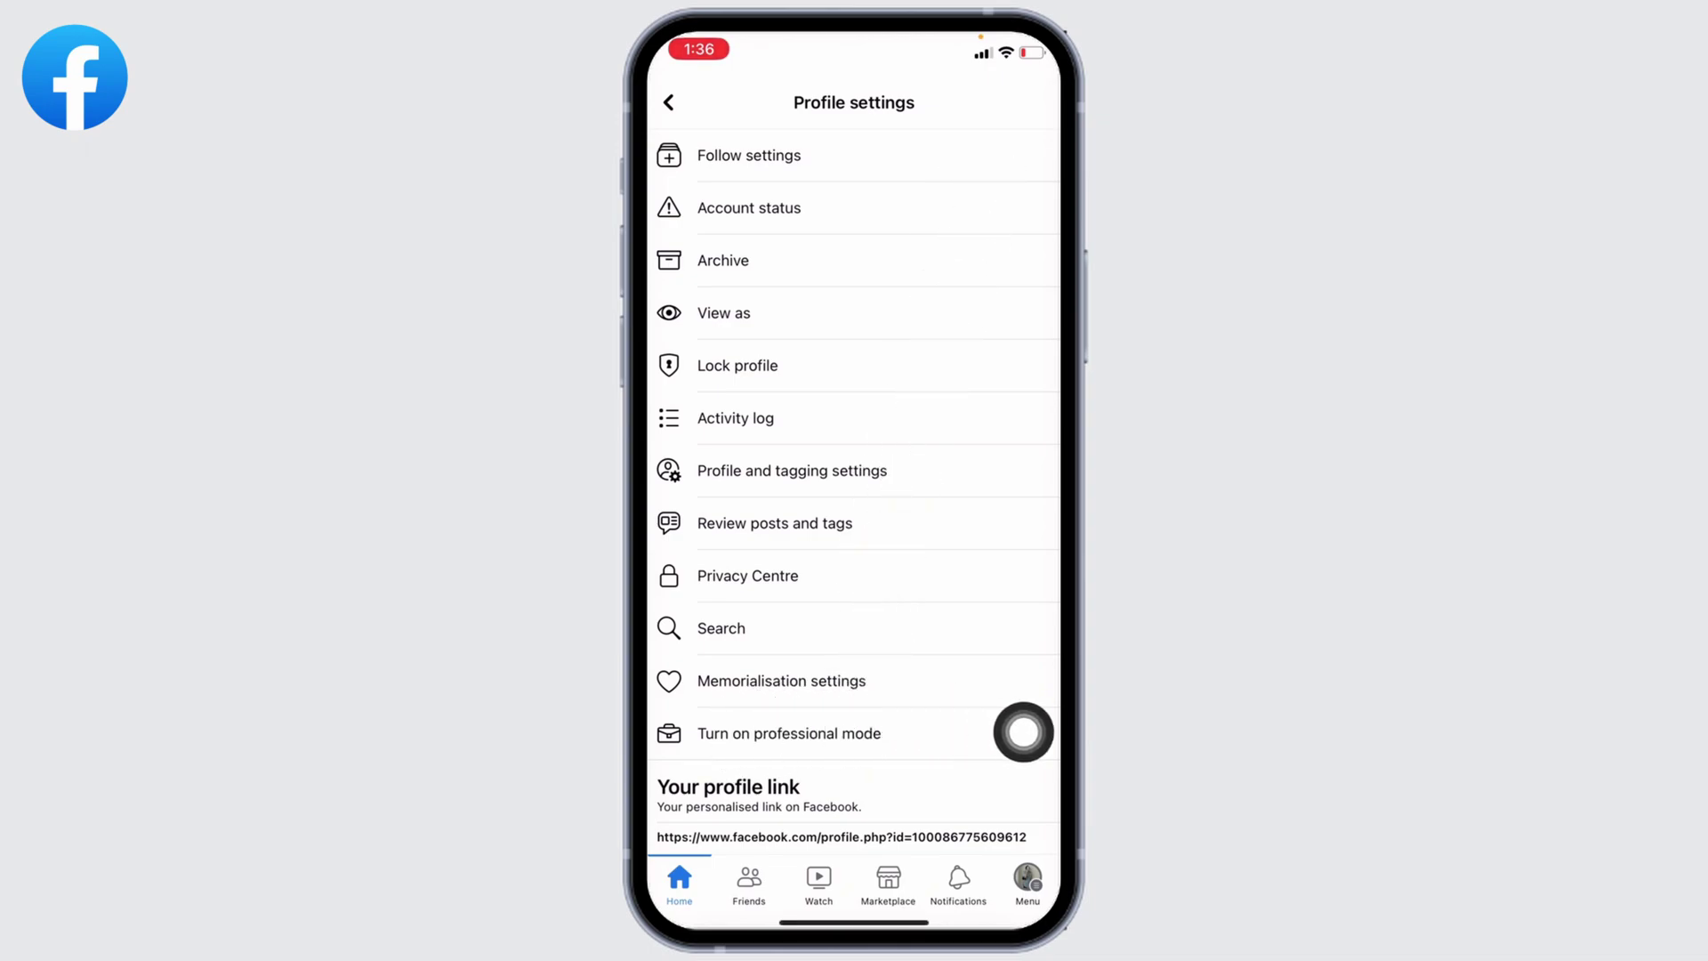
{"action": "left_click", "coordinate": [1022, 732]}
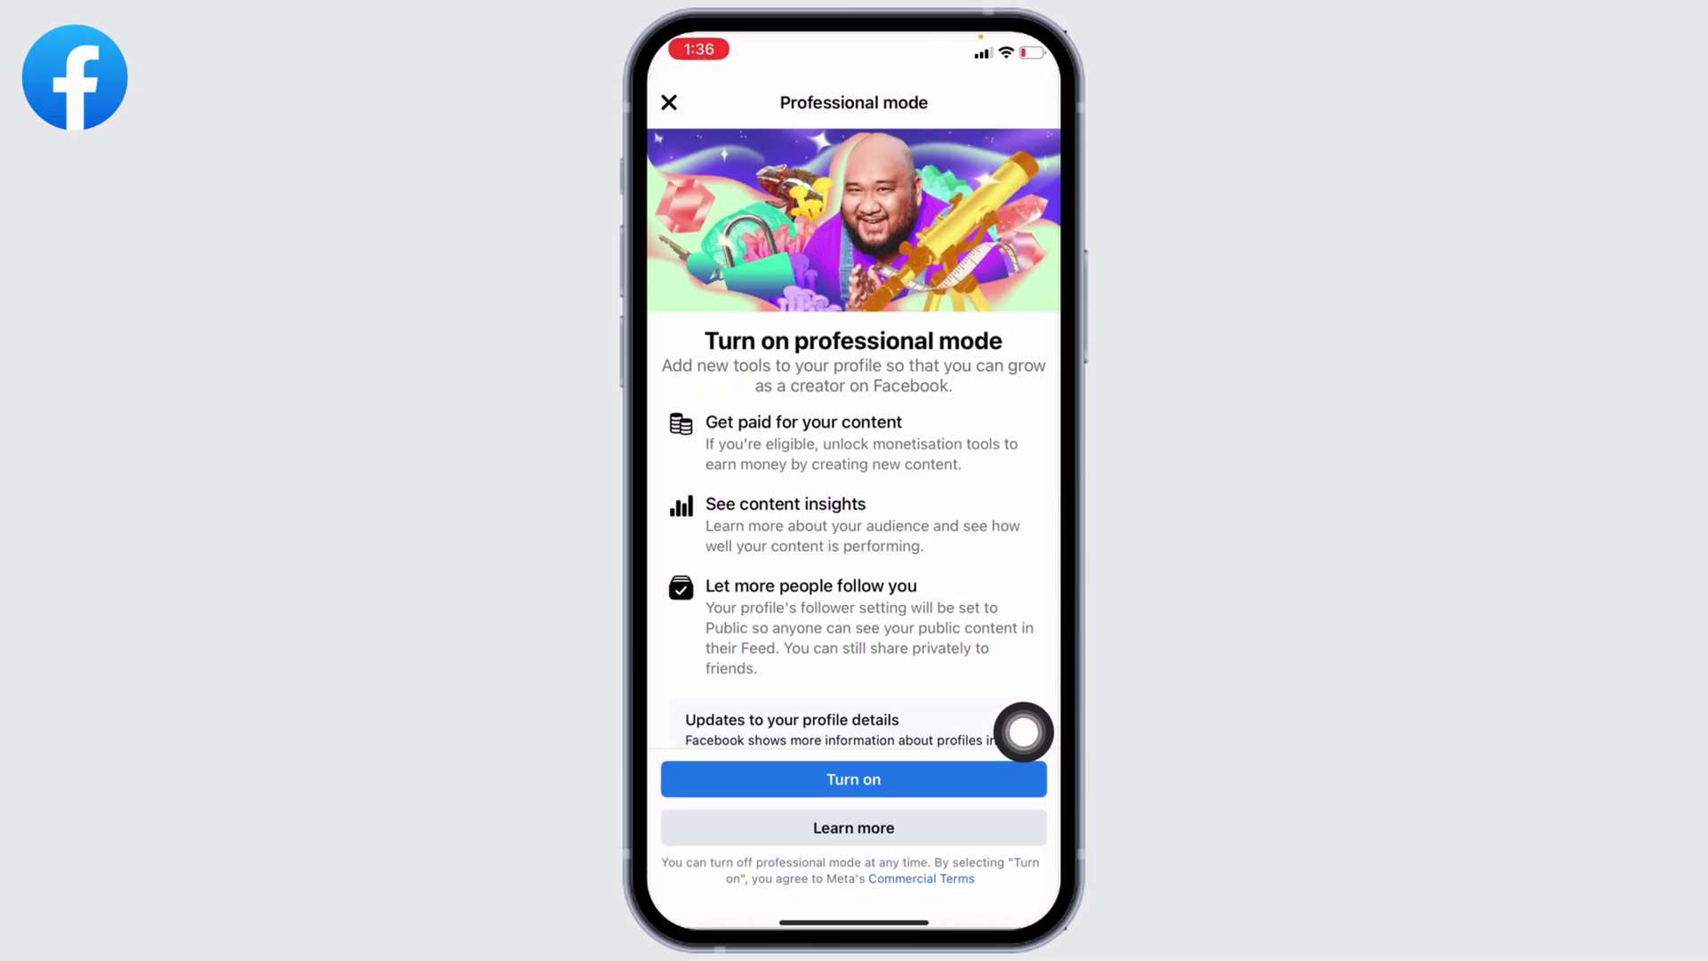
{"action": "left_click", "coordinate": [1023, 781]}
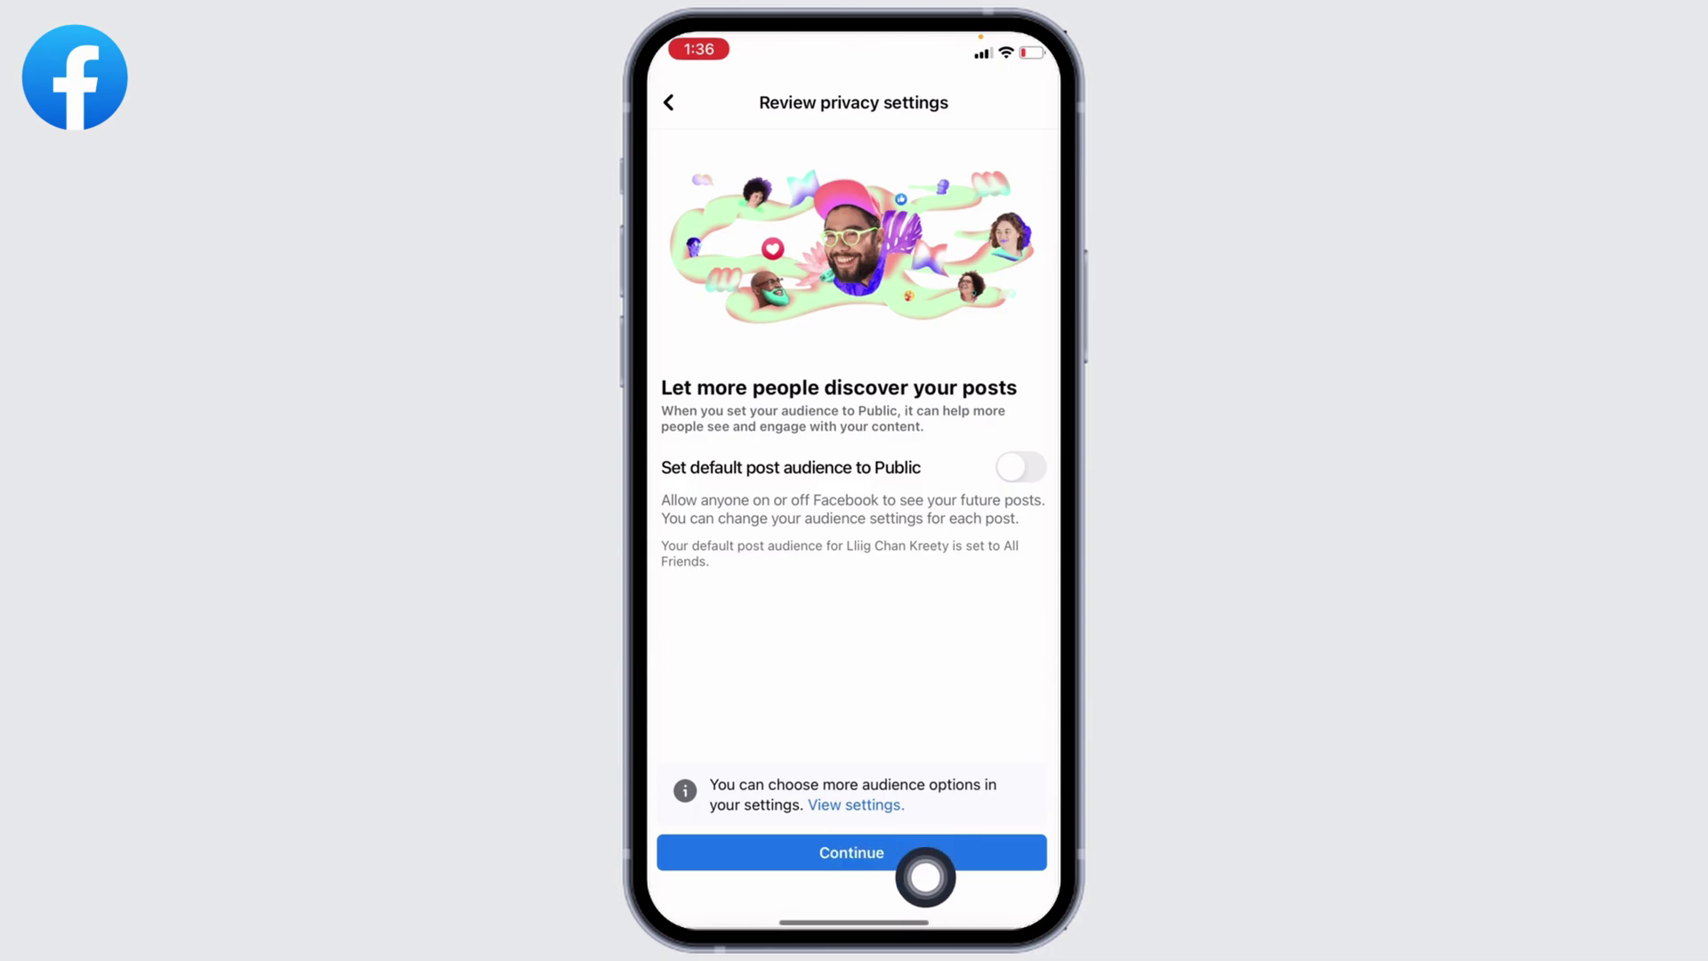
{"action": "left_click", "coordinate": [926, 868]}
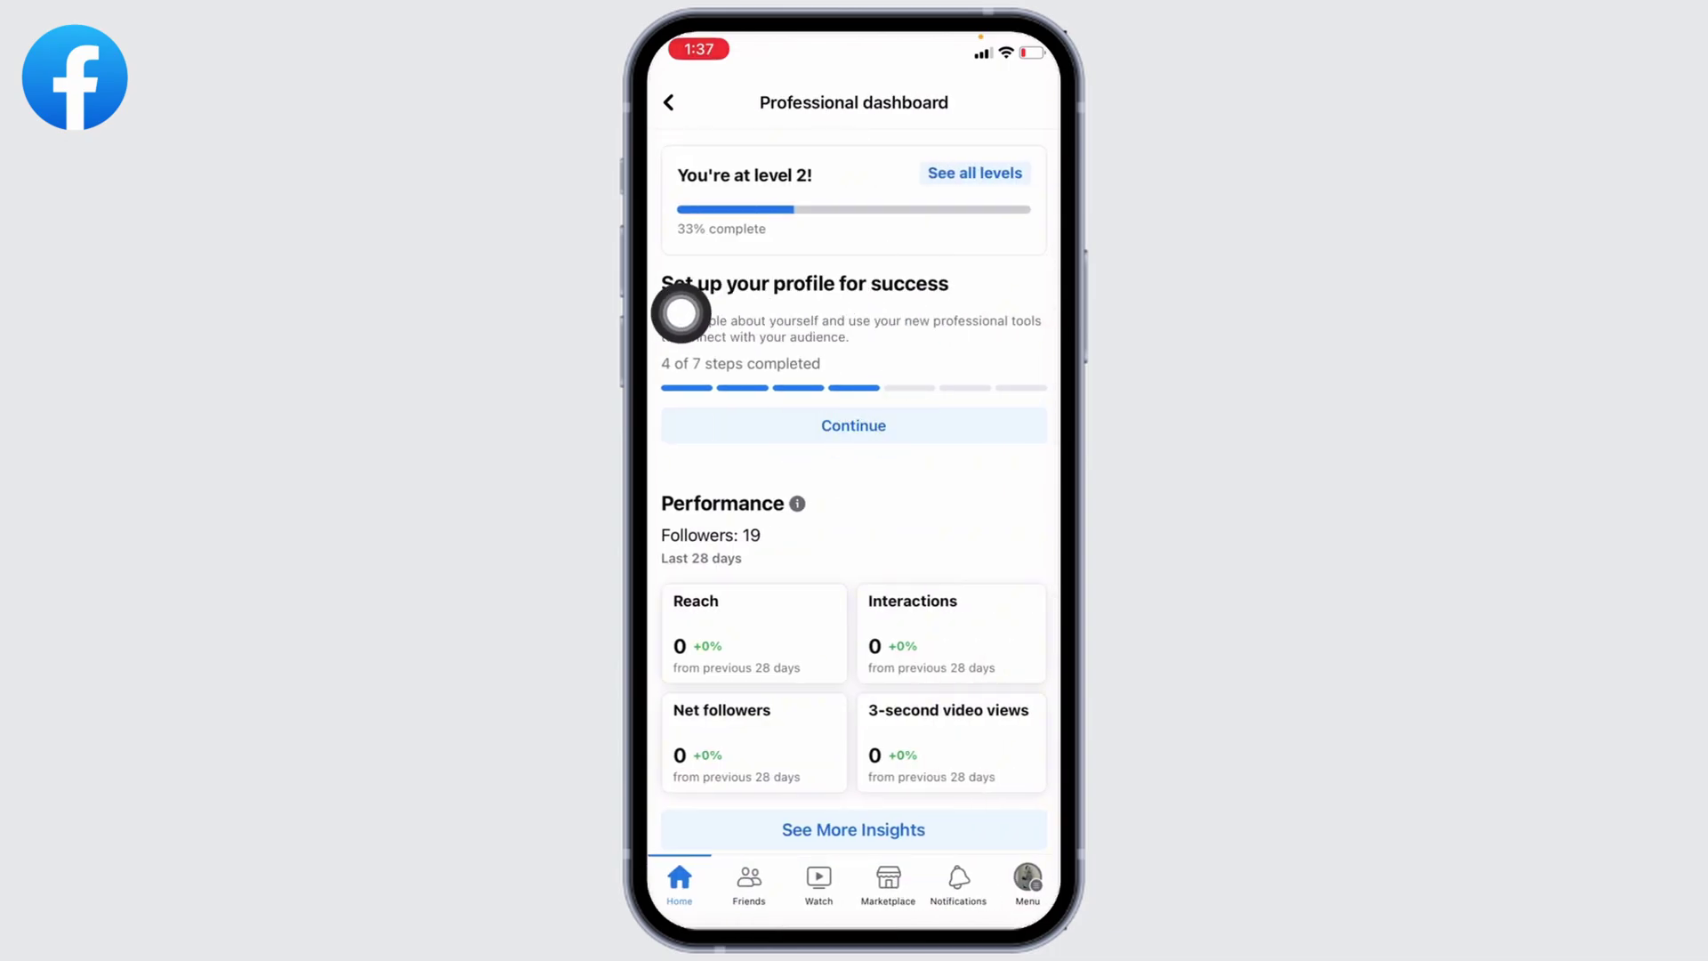
Step: Continue to the Professional mode setup checklist from 'Set up your profile for success'
{"action": "left_click", "coordinate": [877, 432]}
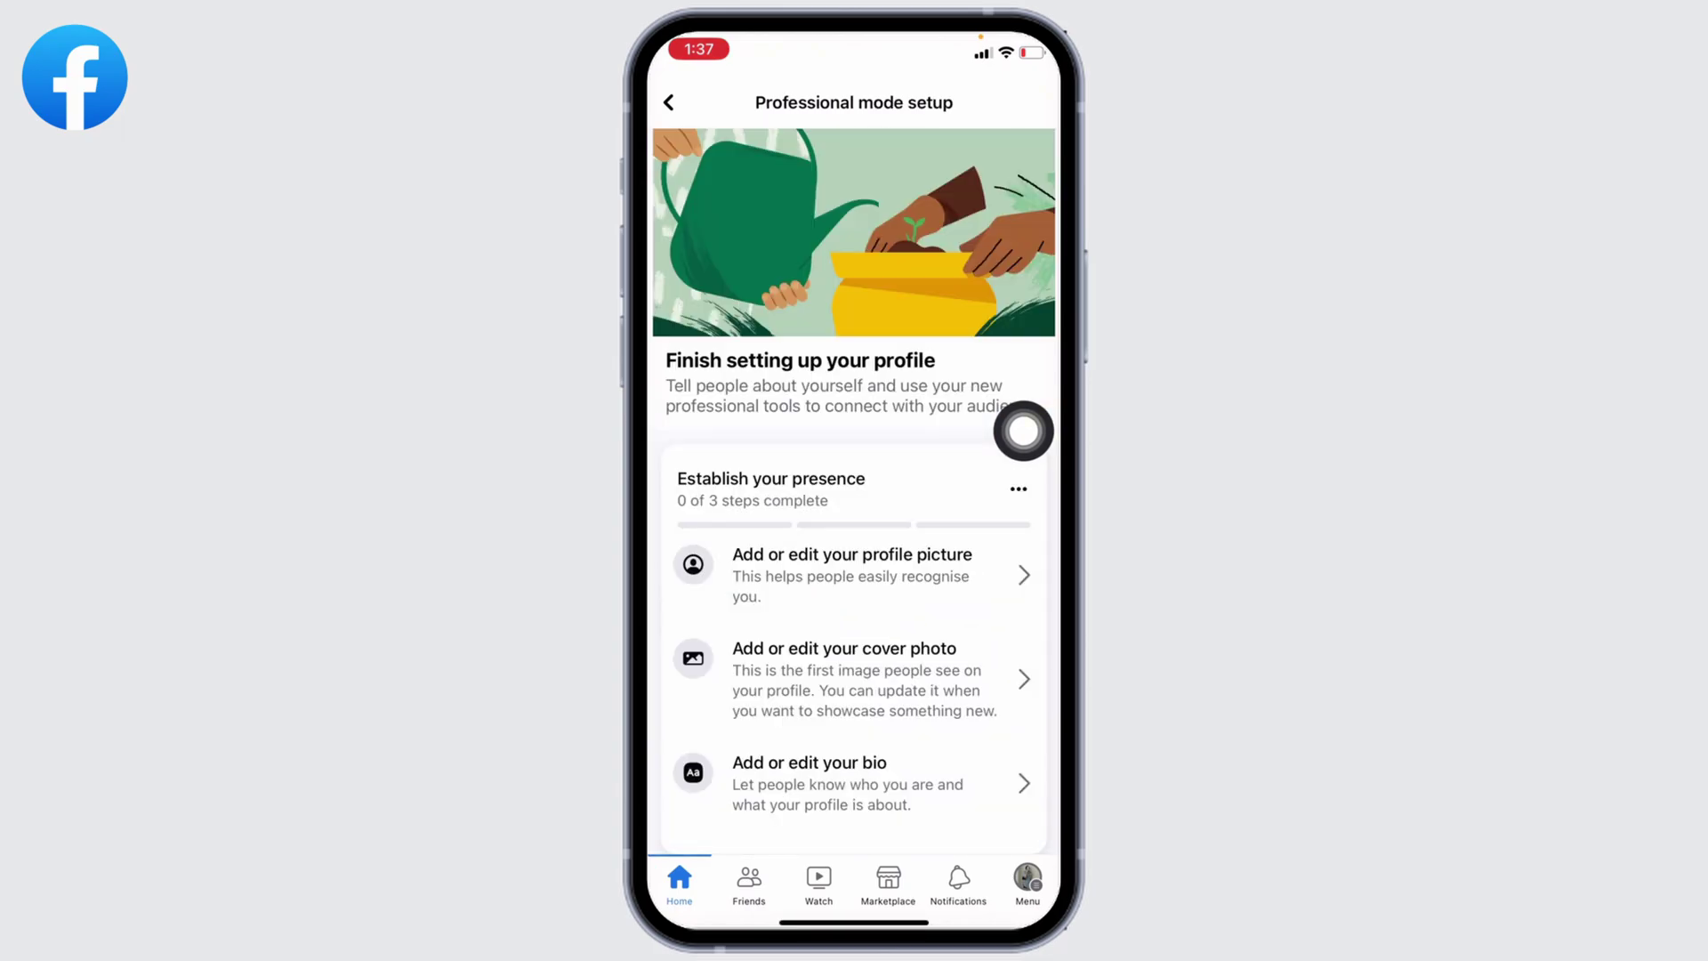
{"action": "scroll", "coordinate": [1023, 429], "scroll_direction": "down", "scroll_amount": 3}
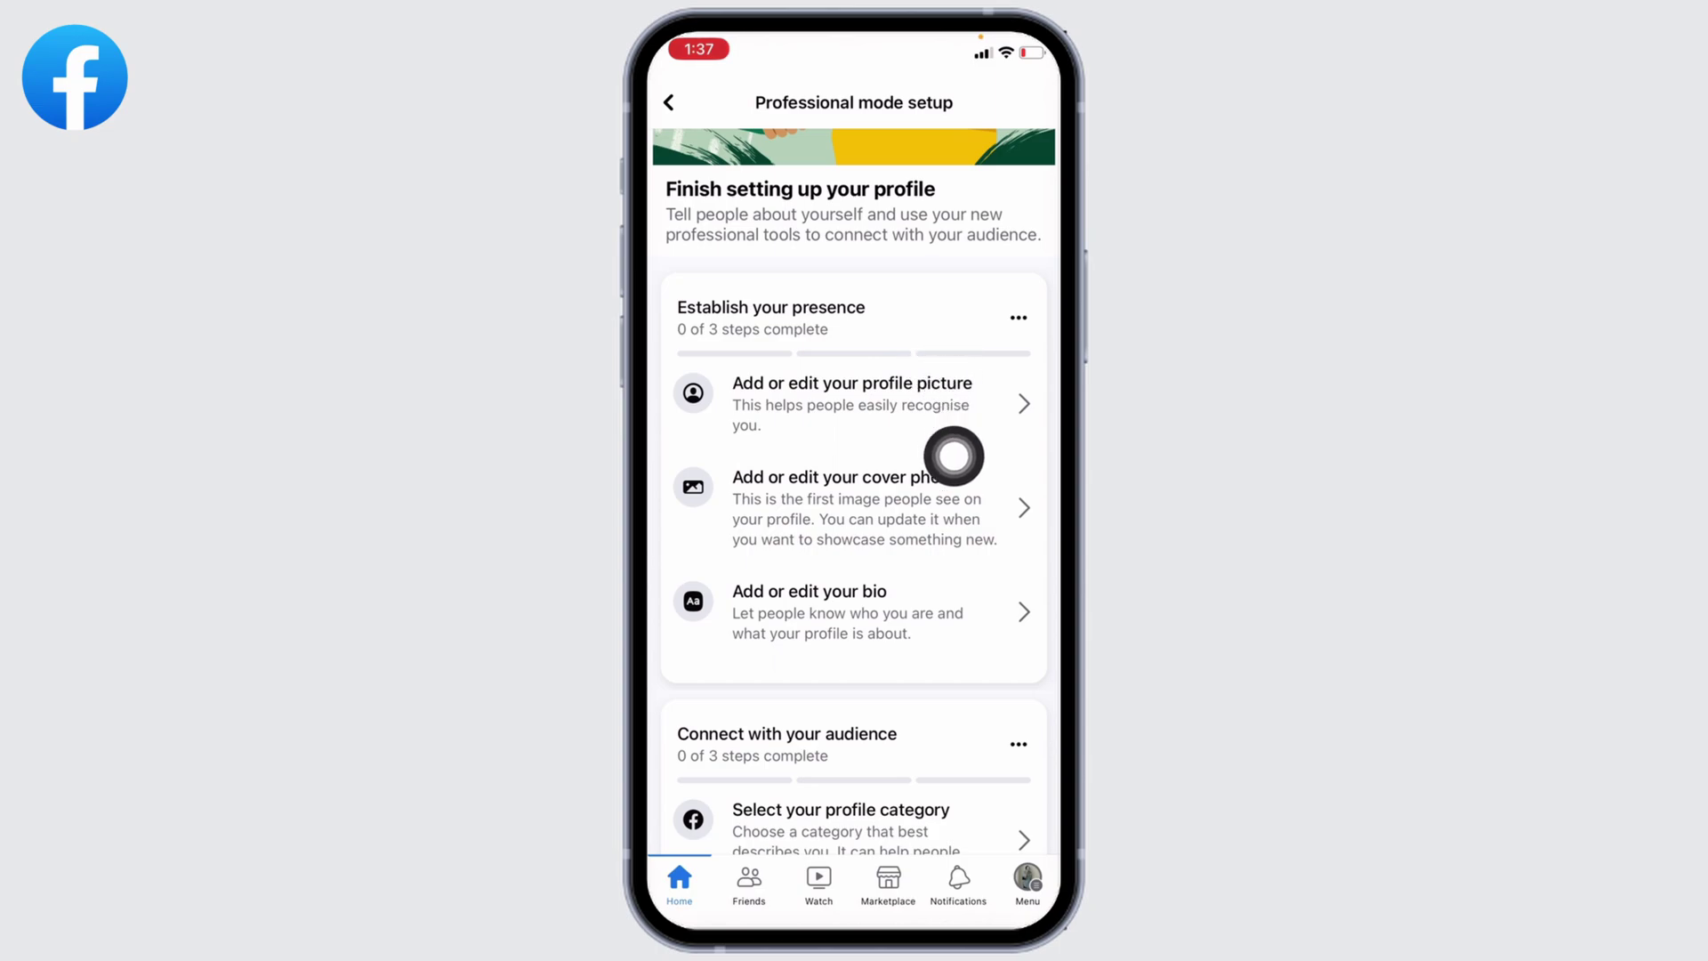
{"action": "scroll", "coordinate": [1022, 519], "scroll_direction": "down", "scroll_amount": 2}
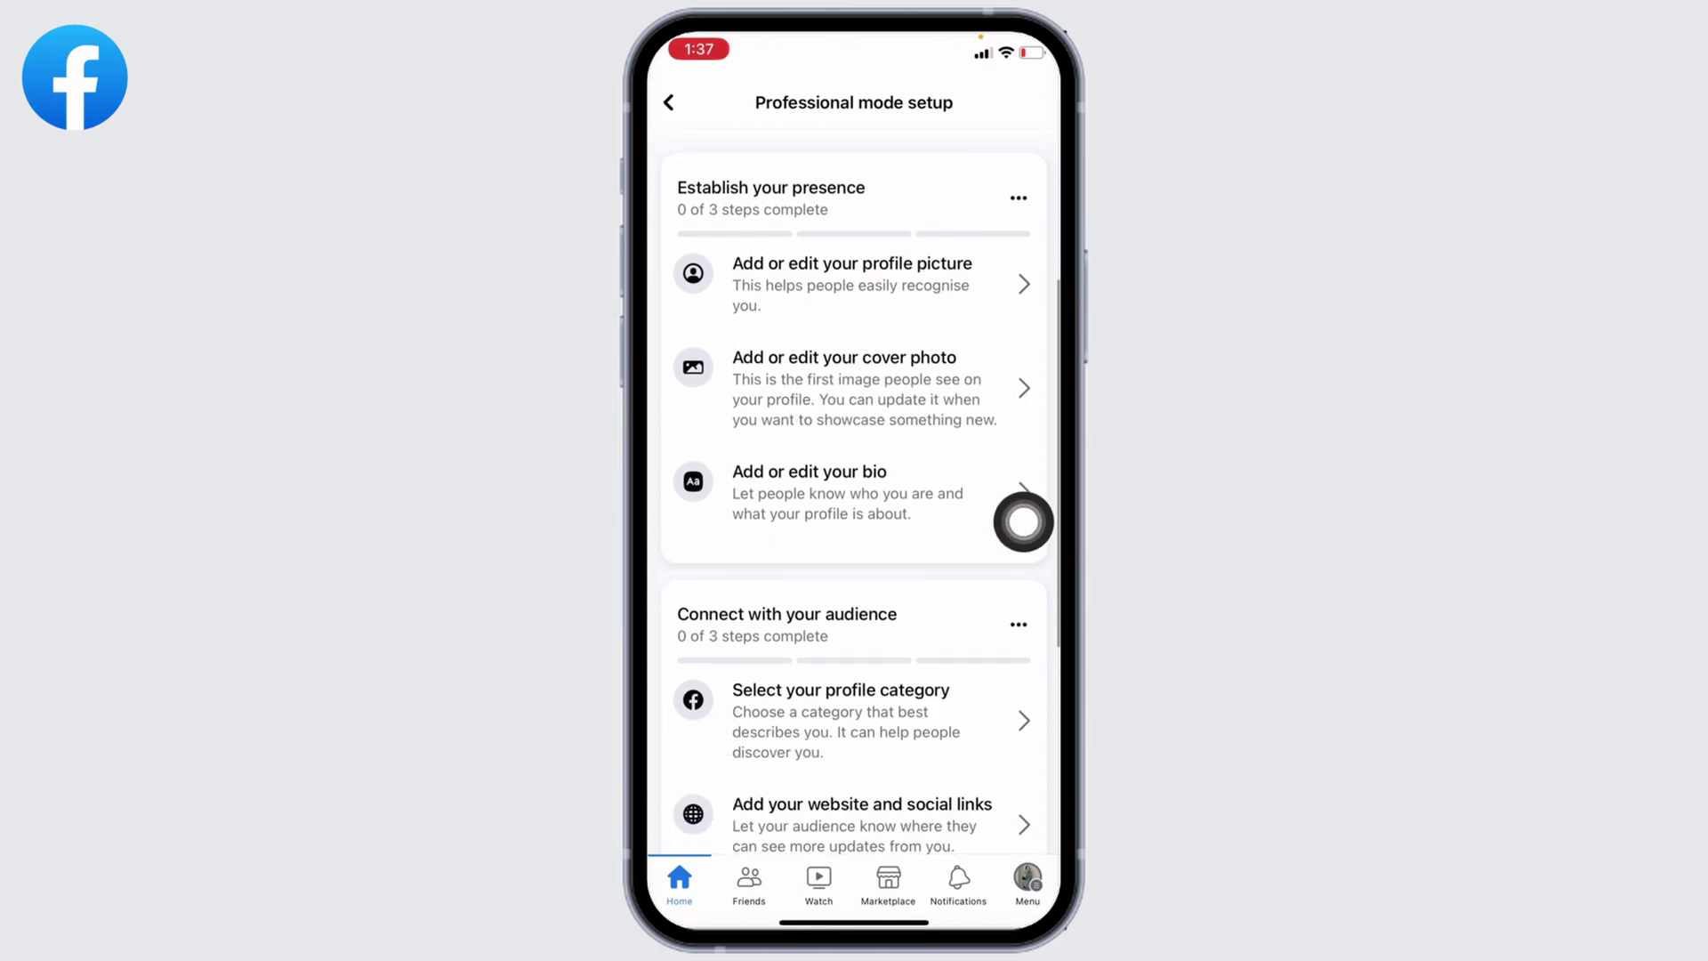
{"action": "scroll", "coordinate": [1023, 520], "scroll_direction": "down", "scroll_amount": 2}
{"action": "scroll", "coordinate": [1022, 522], "scroll_direction": "down", "scroll_amount": 2}
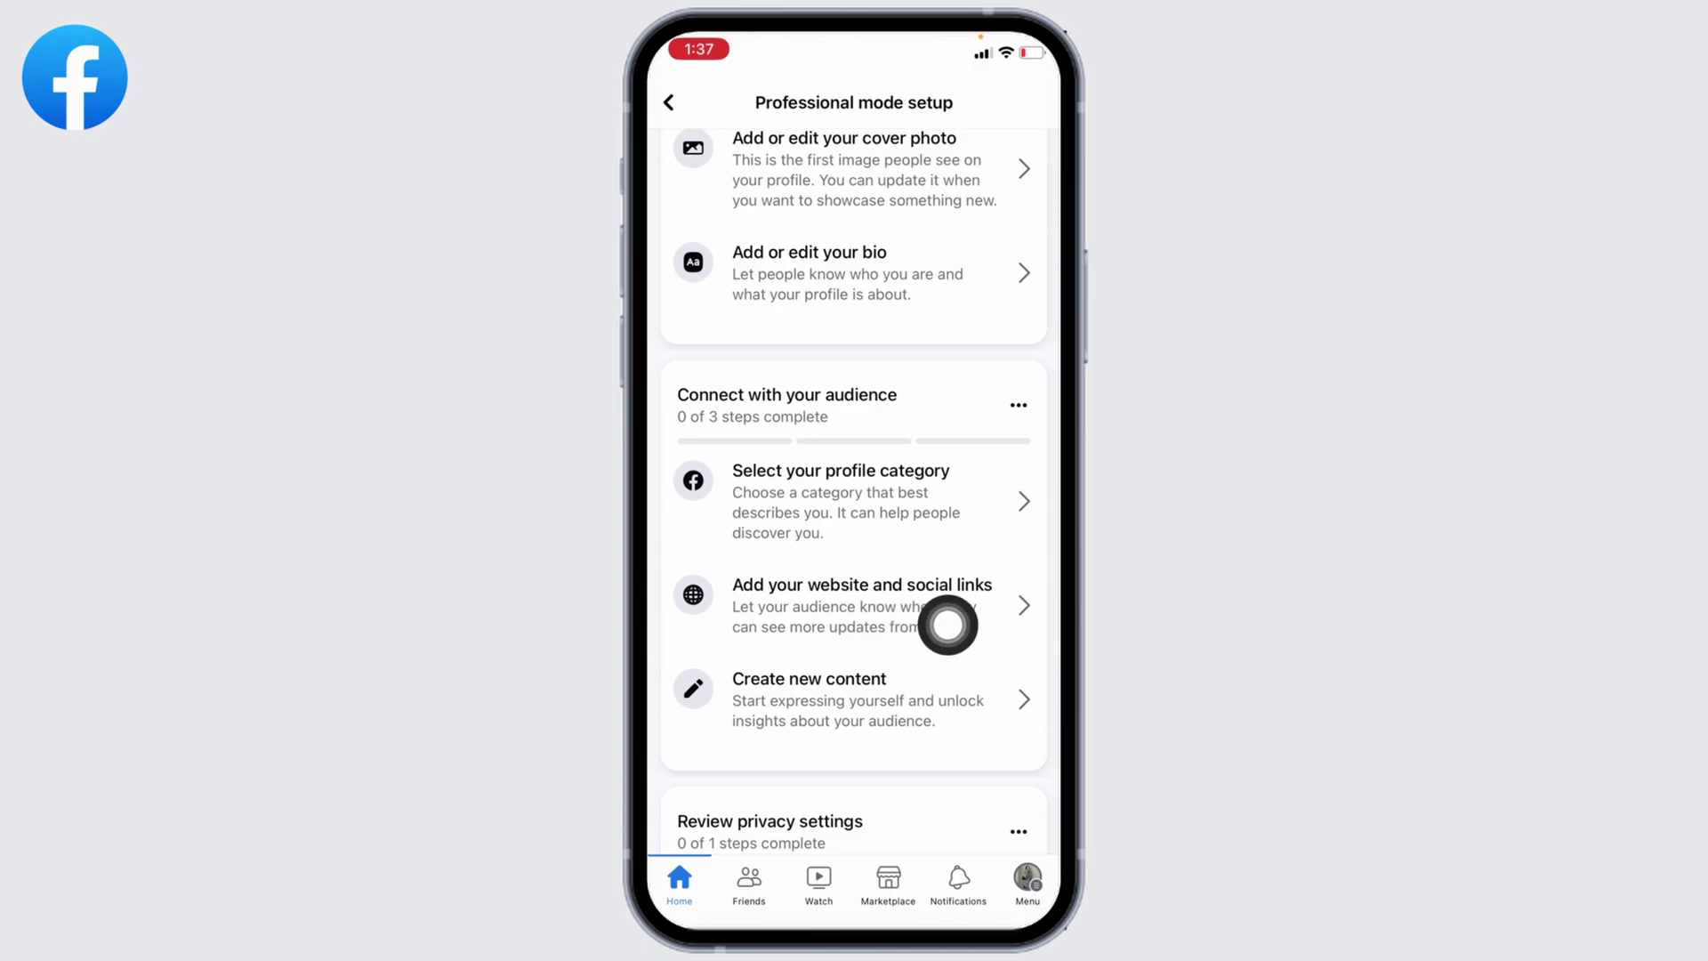
{"action": "scroll", "coordinate": [1023, 692], "scroll_direction": "down", "scroll_amount": 3}
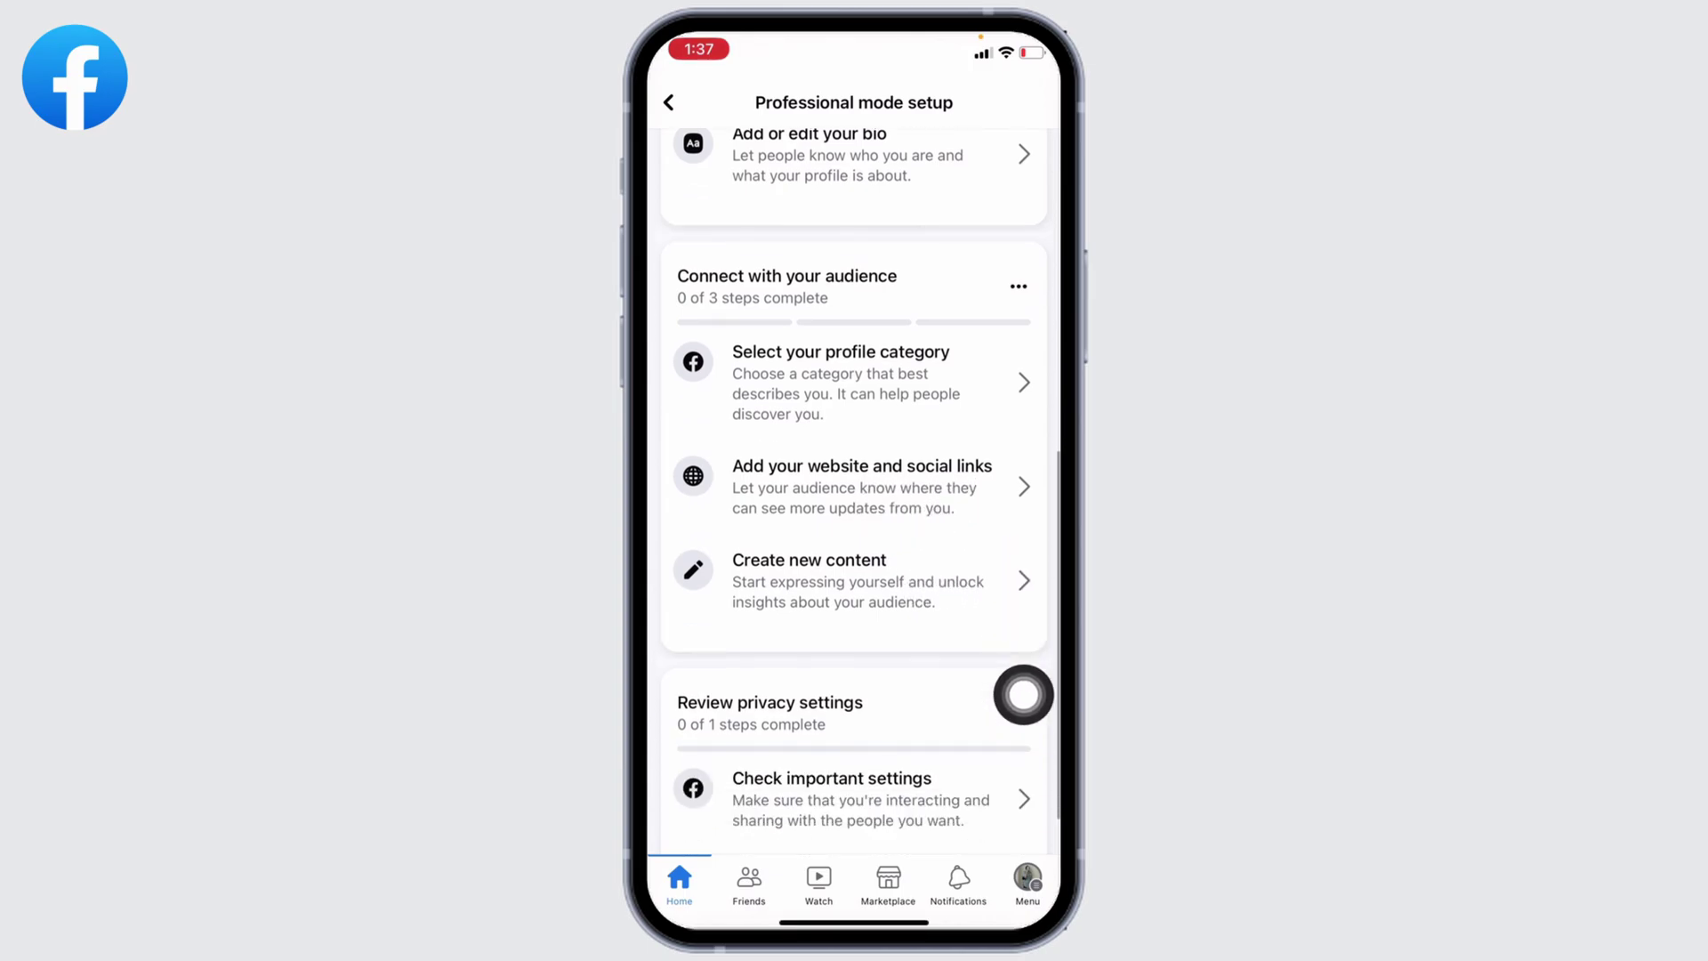
{"action": "scroll", "coordinate": [1022, 691], "scroll_direction": "up", "scroll_amount": 5}
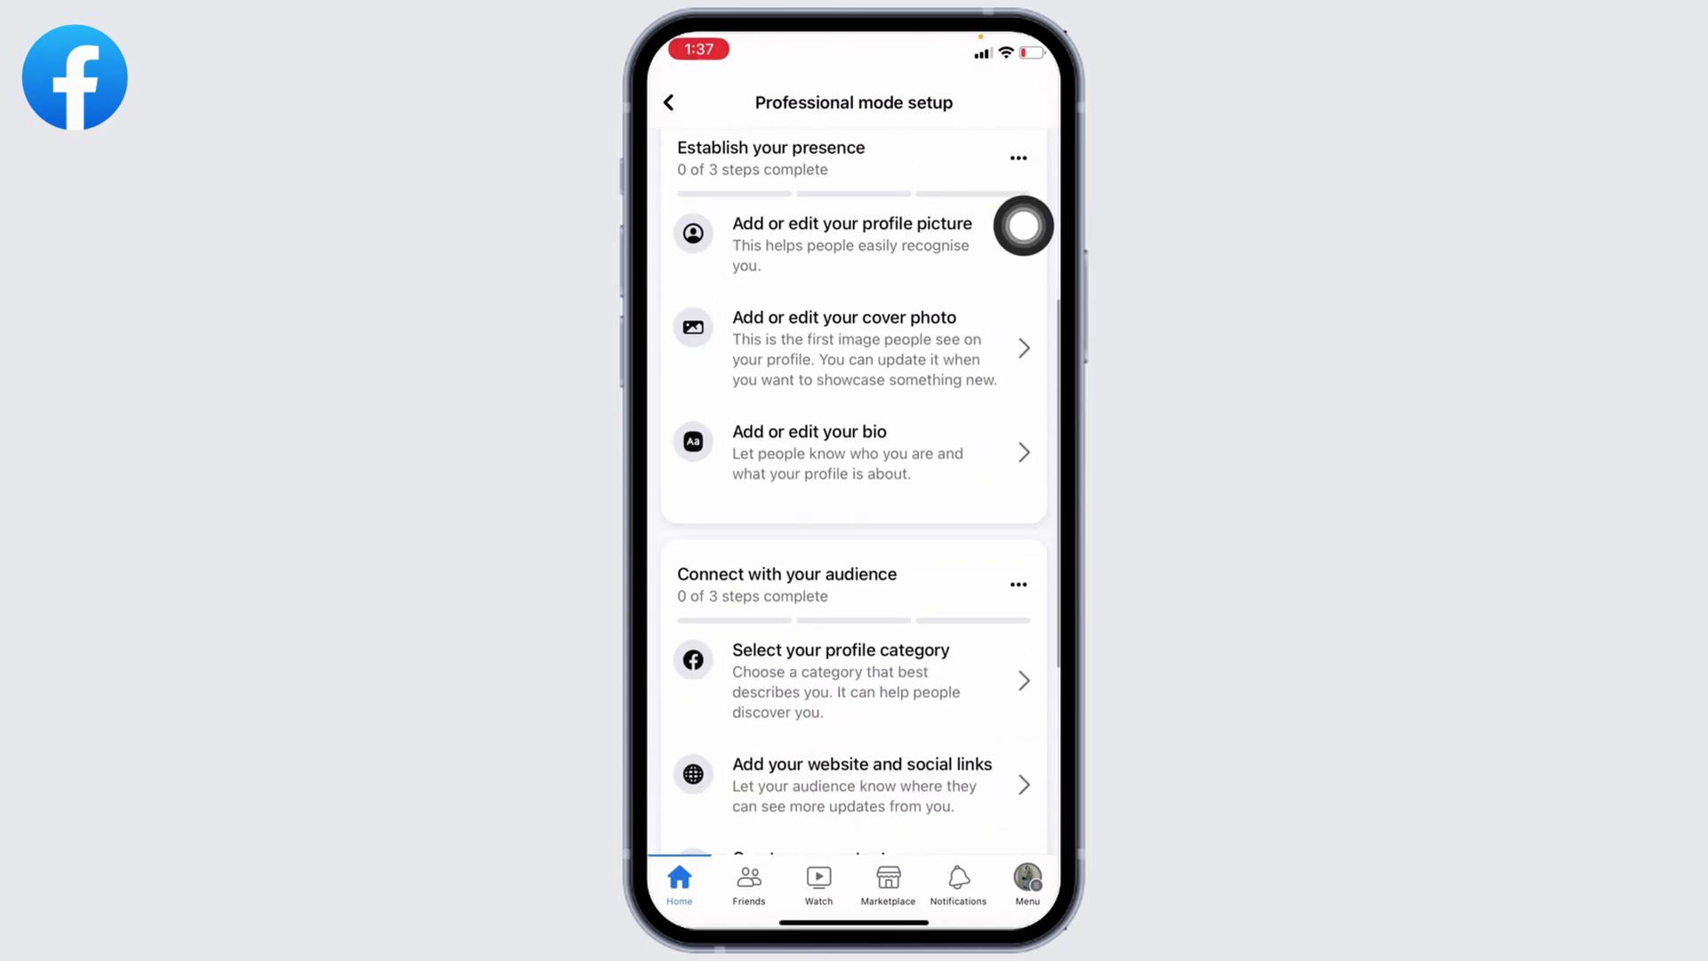
{"action": "scroll", "coordinate": [1017, 530], "scroll_direction": "down", "scroll_amount": 2}
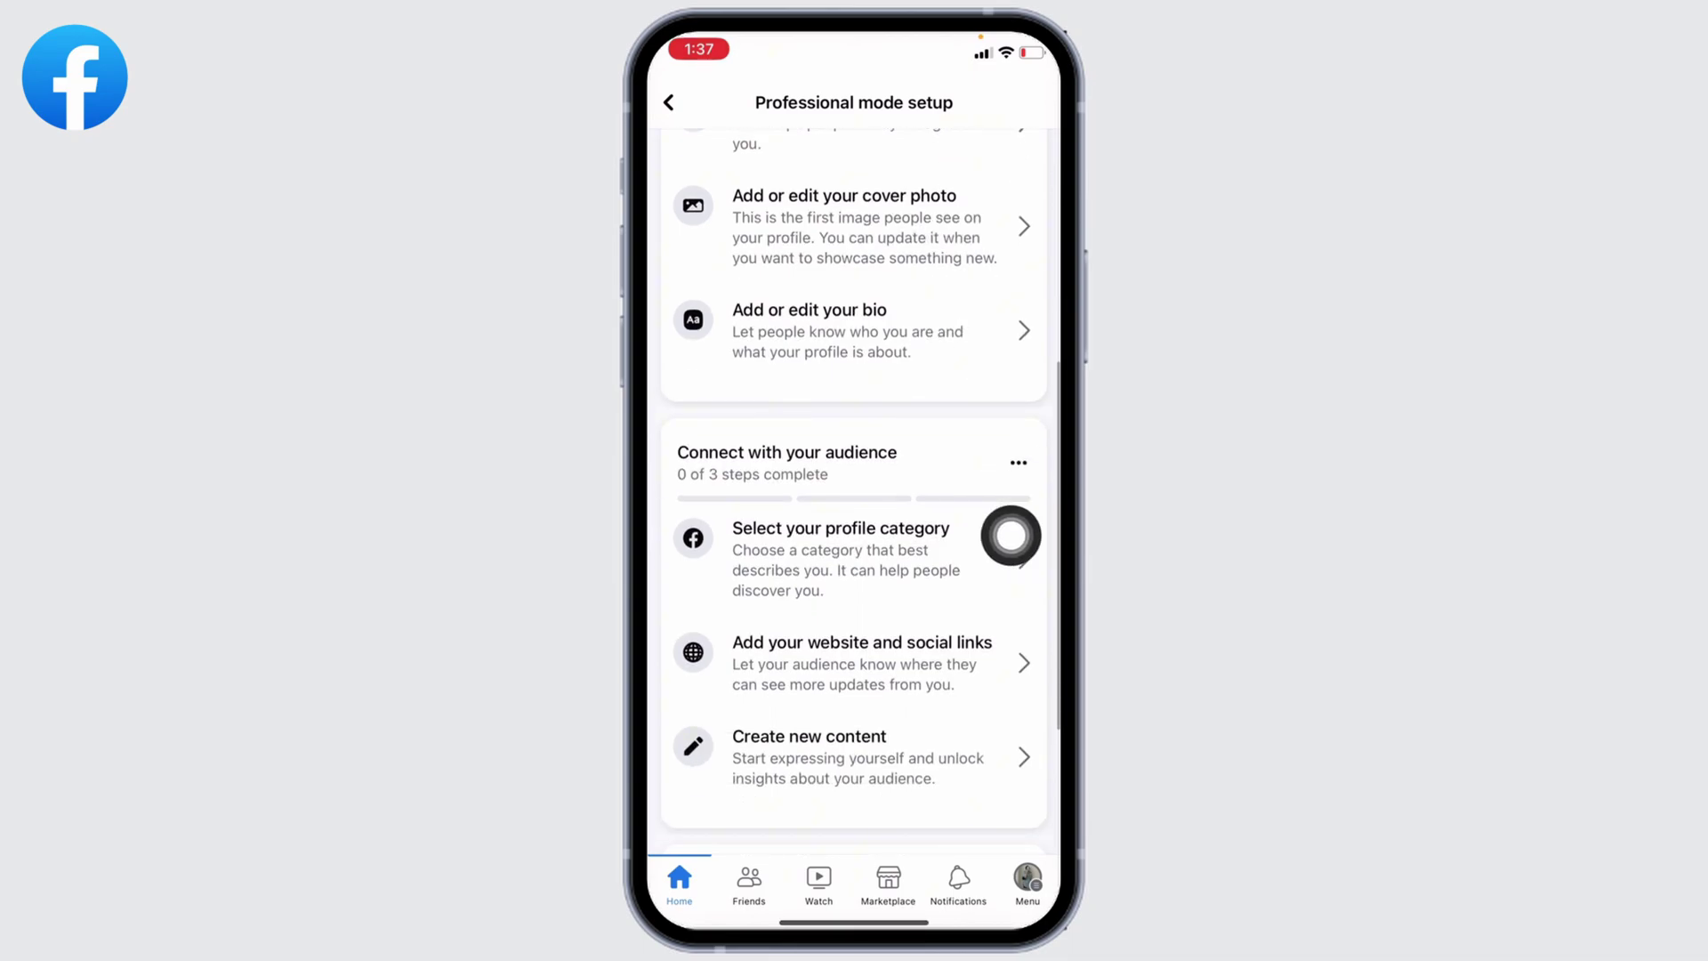
Step: Choose Digital creator as the profile category
{"action": "left_click", "coordinate": [1023, 559]}
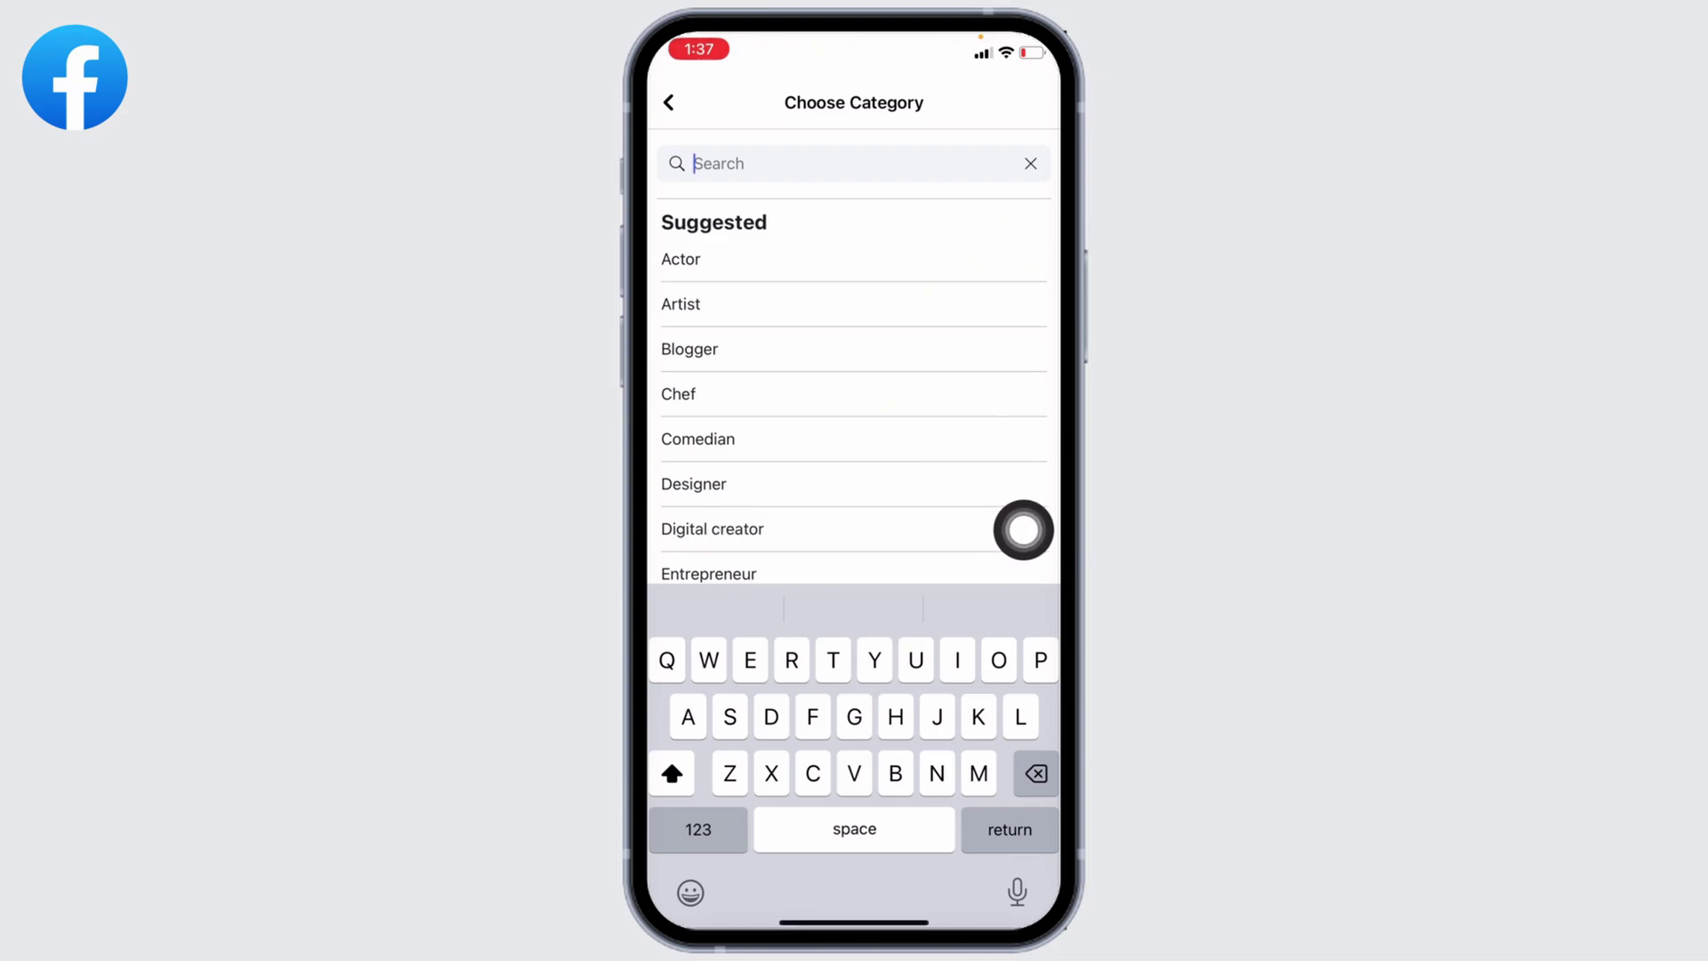
{"action": "left_click", "coordinate": [1023, 530]}
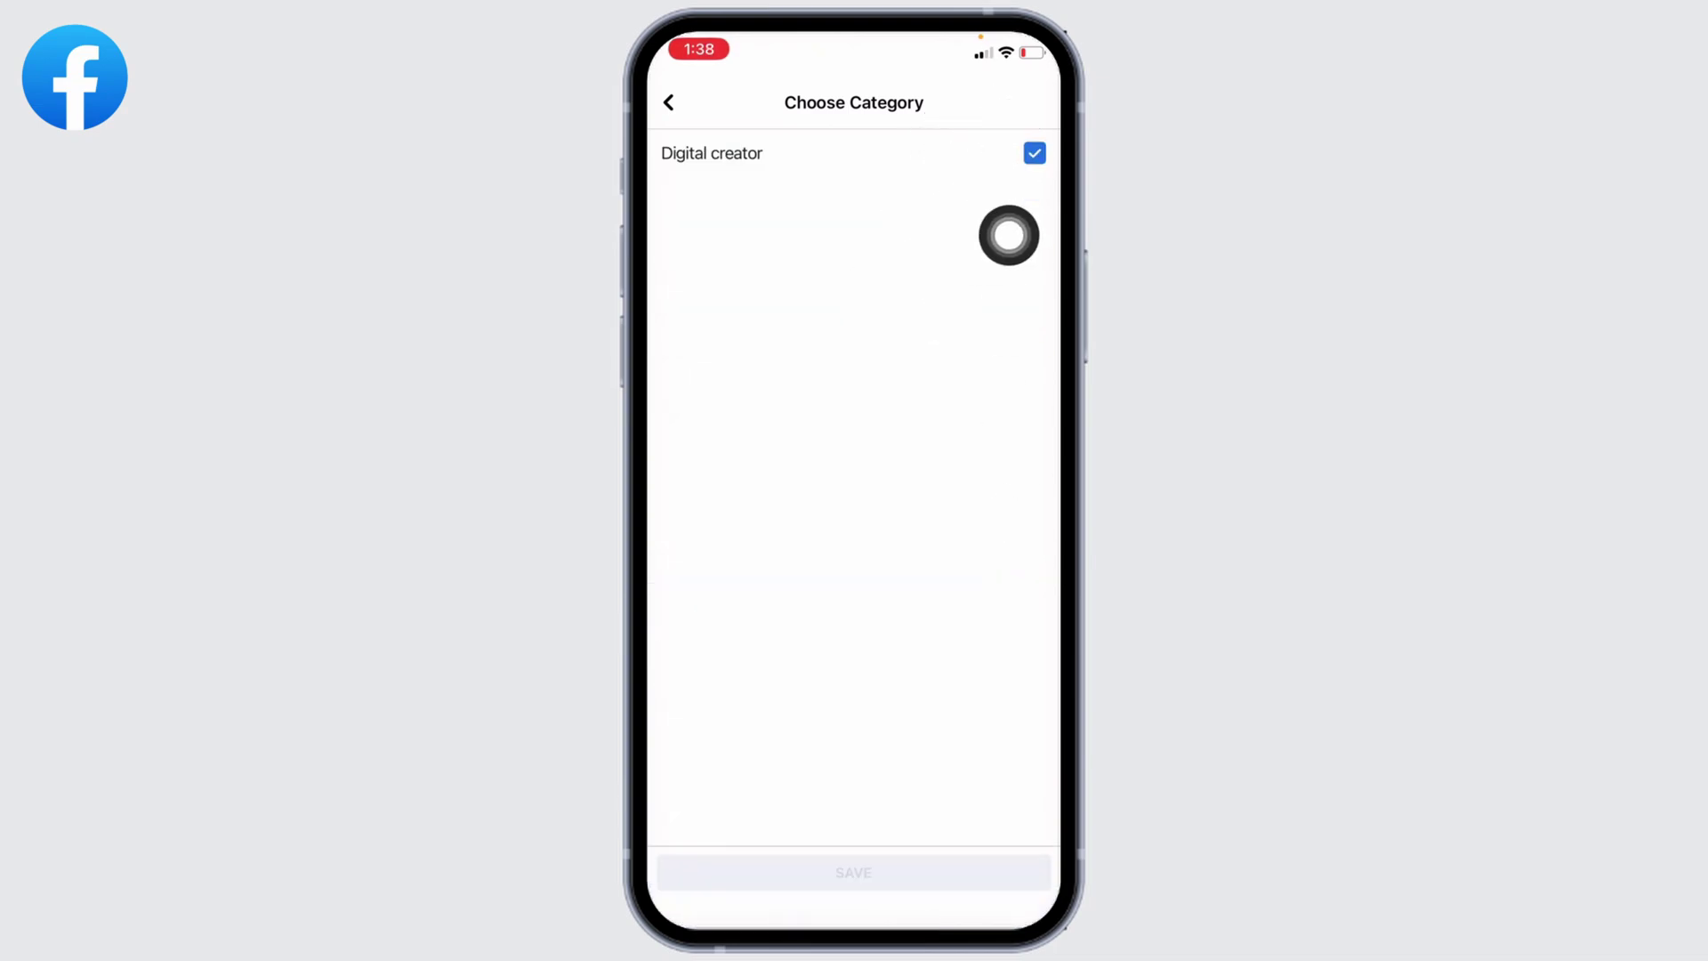
Step: Save the Digital creator category, returning to the profile with 19 followers
{"action": "left_click", "coordinate": [848, 892]}
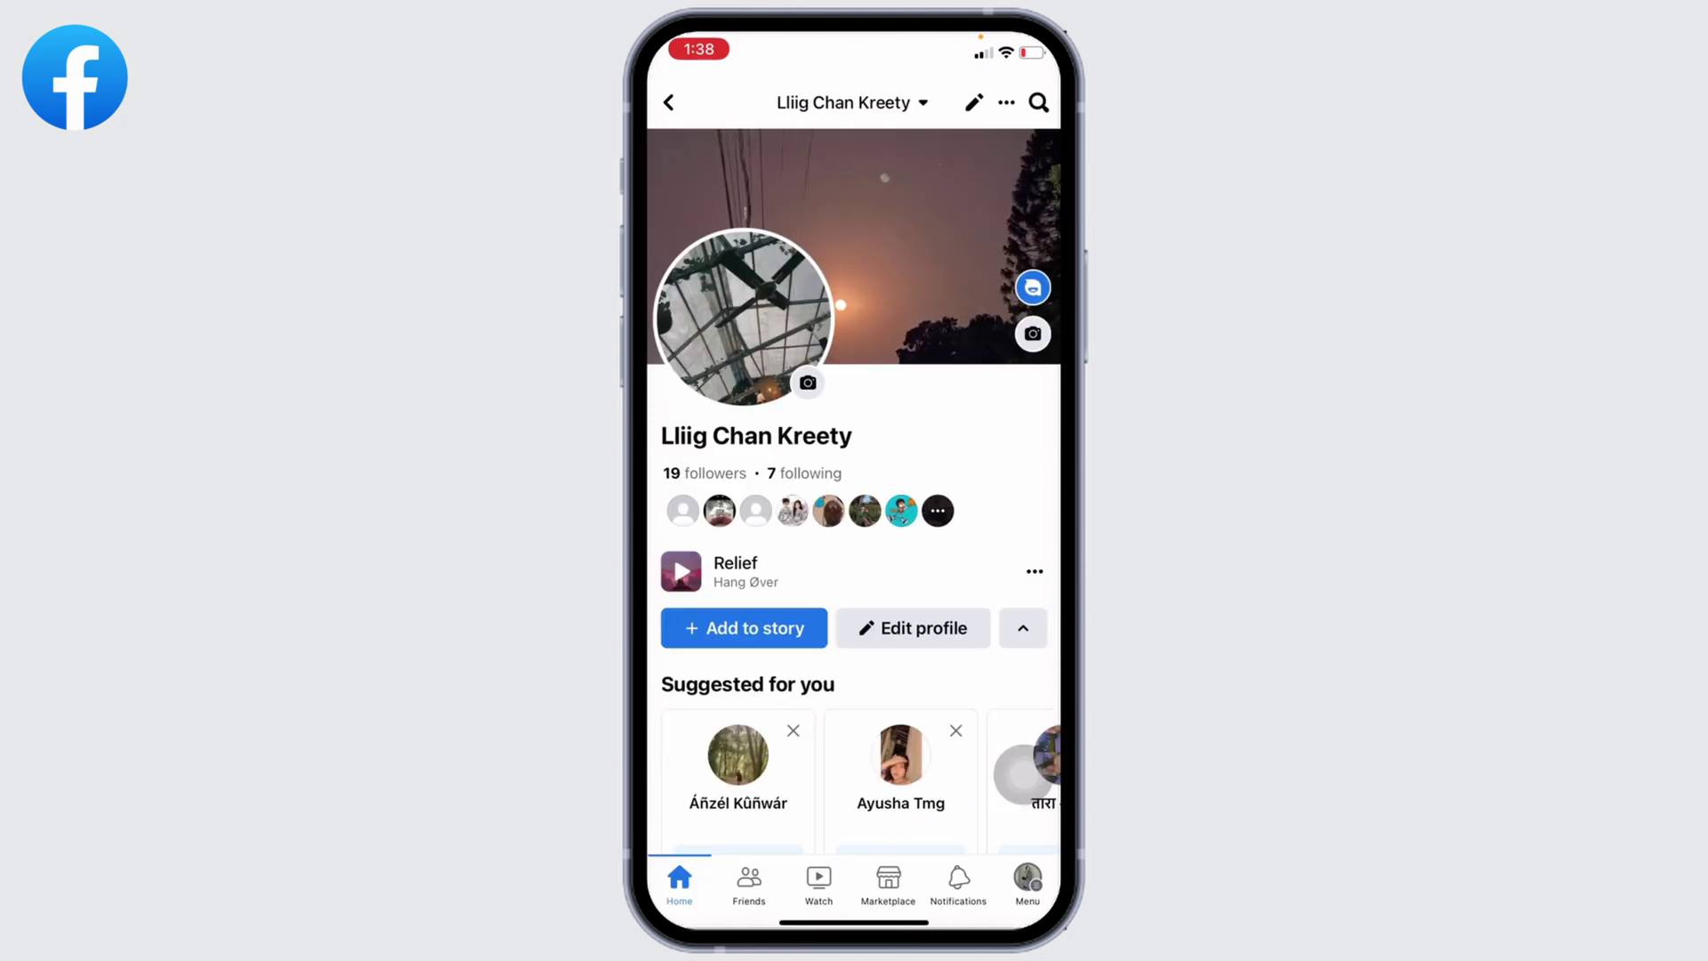